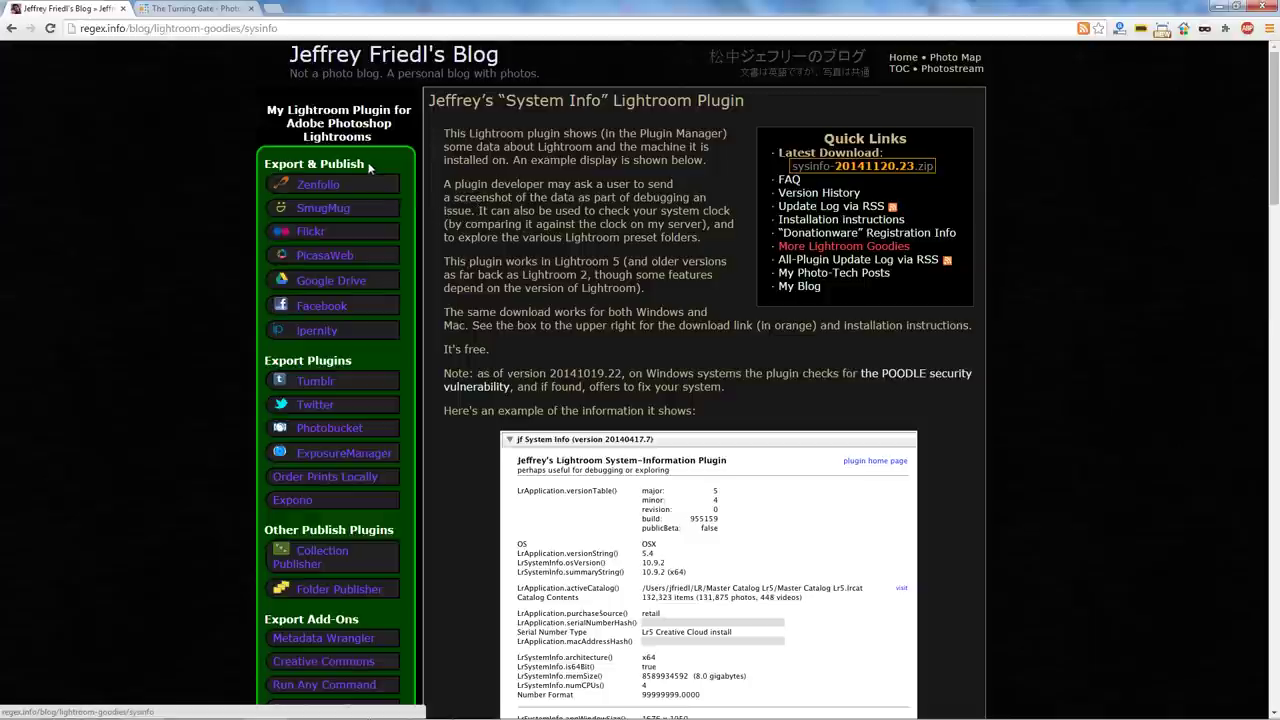
- Download sysinfo-20141120.23.zip from the Latest Download section and open it in 7-Zip
scroll(361, 170, "down", 1)
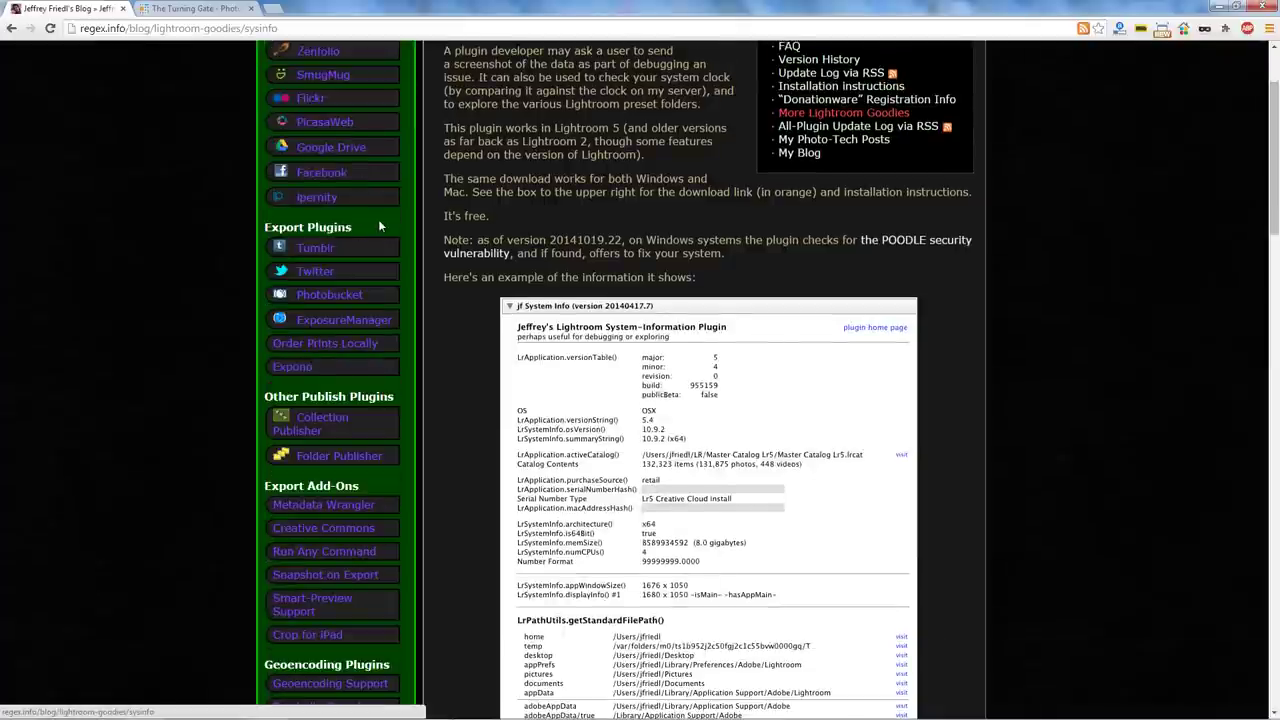
scroll(378, 222, "down", 2)
scroll(378, 226, "down", 1)
scroll(378, 224, "down", 3)
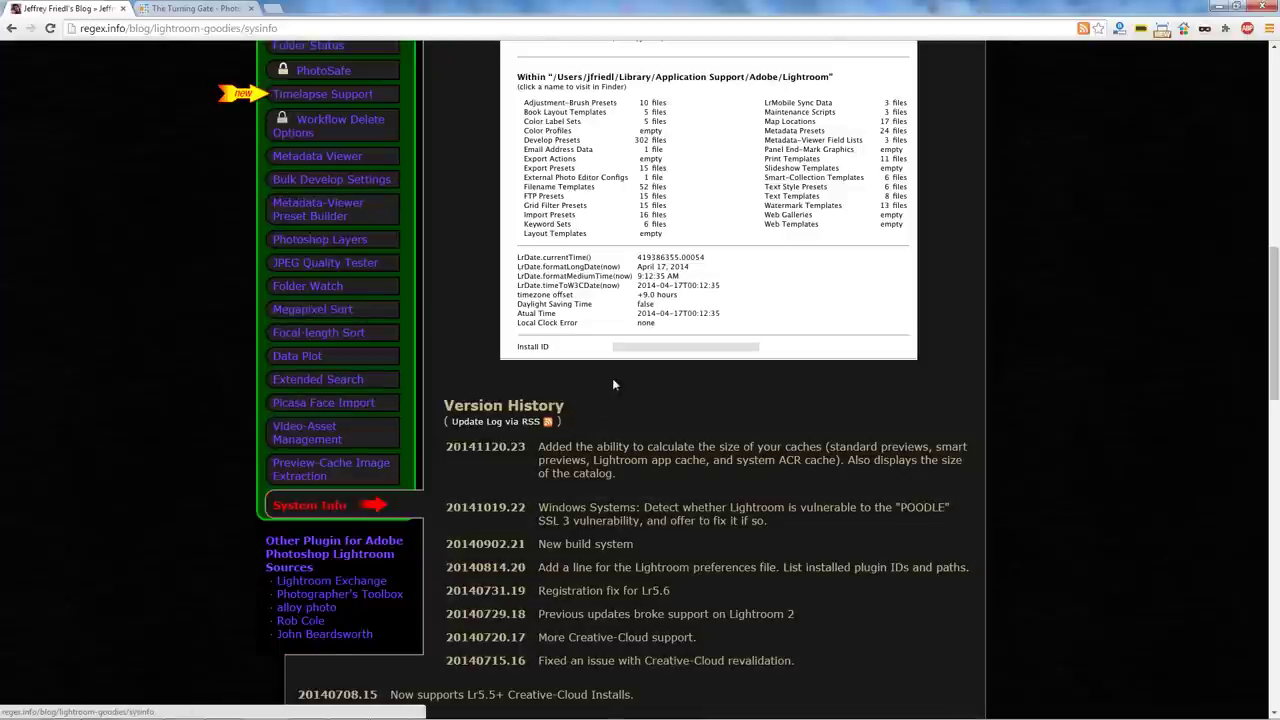
scroll(616, 386, "up", 4)
scroll(618, 386, "up", 1)
scroll(622, 387, "up", 2)
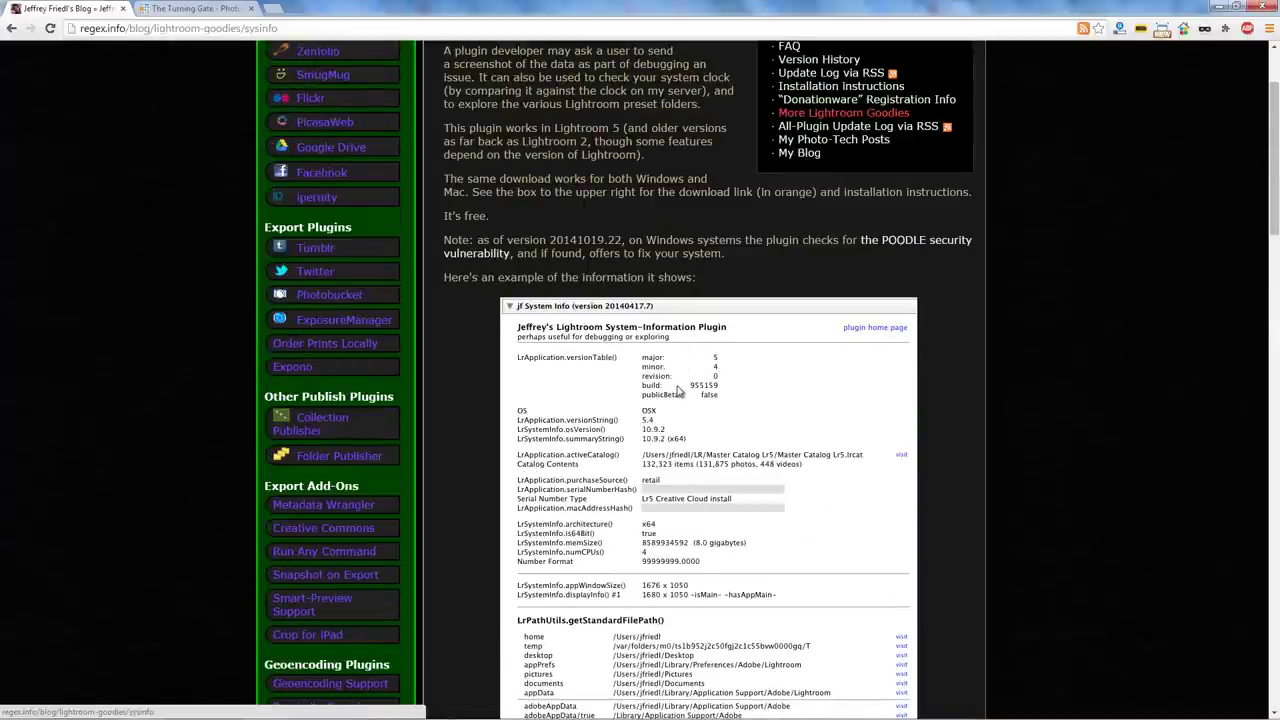
scroll(678, 395, "up", 1)
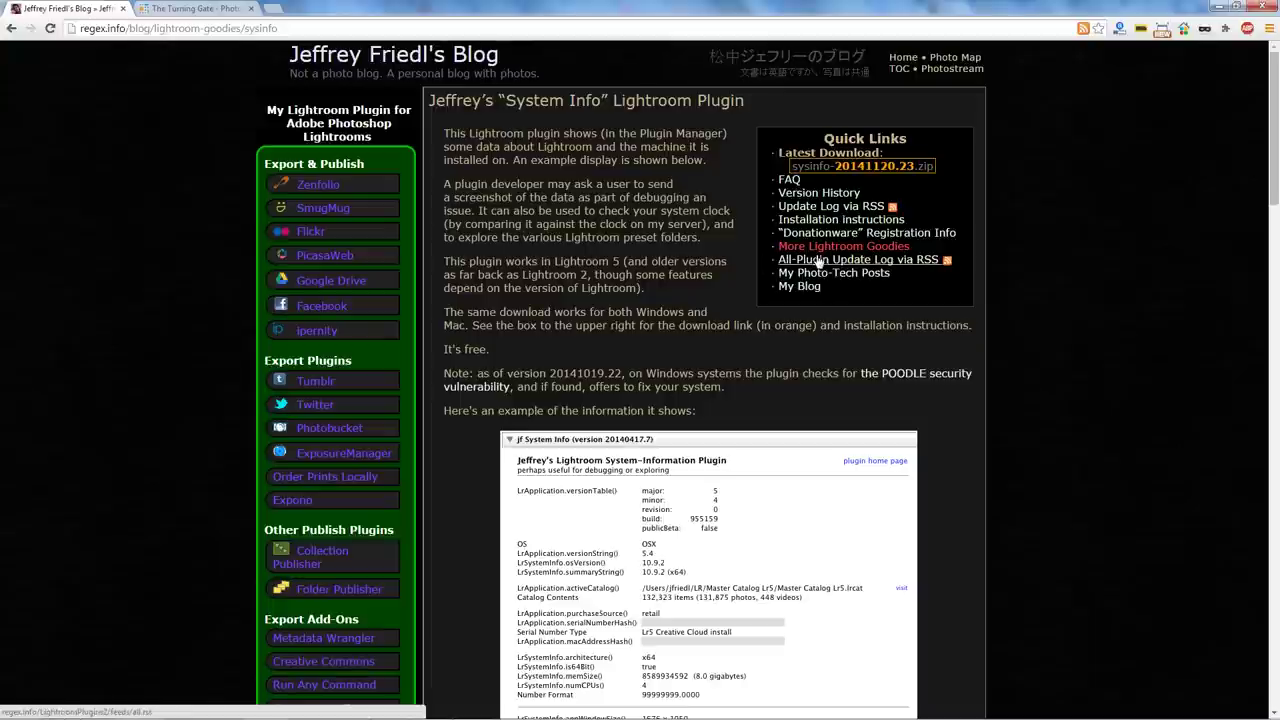
left_click(859, 167)
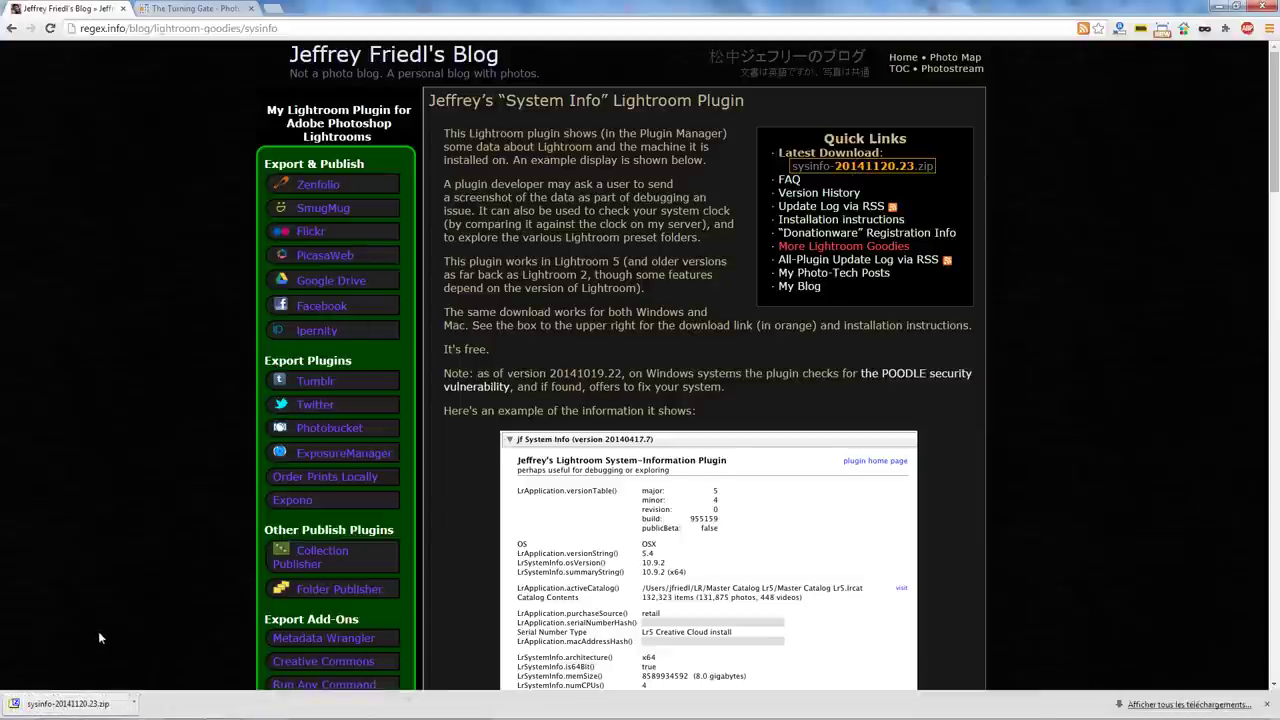
left_click(100, 703)
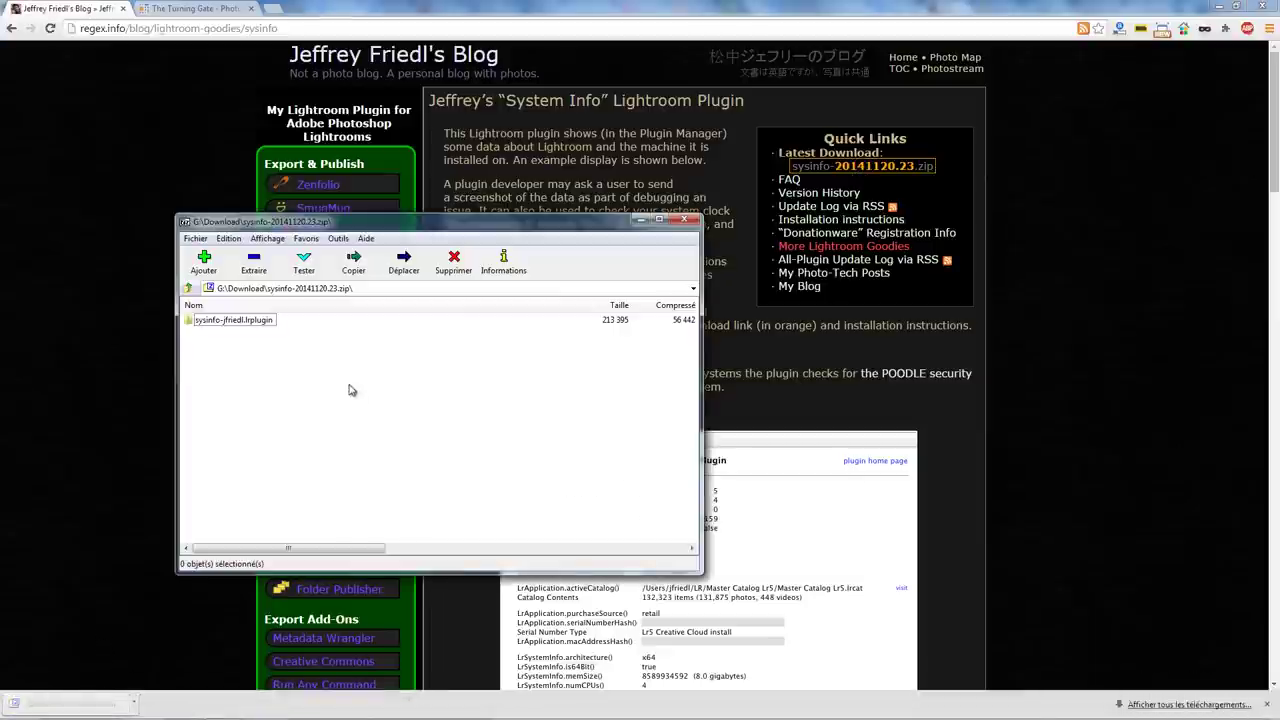
- Extract the archive's sysinfo-jfriedl.lrplugin folder to G:\Formation\Download\
left_click(245, 325)
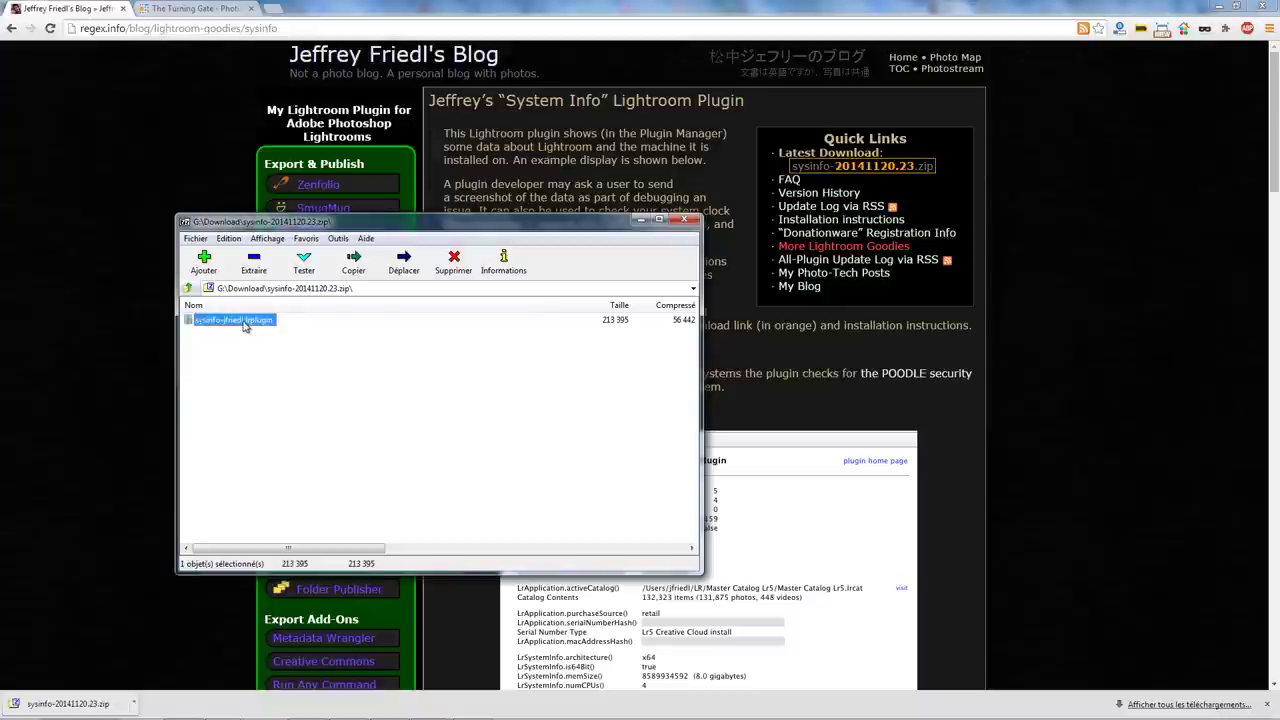
left_click(254, 268)
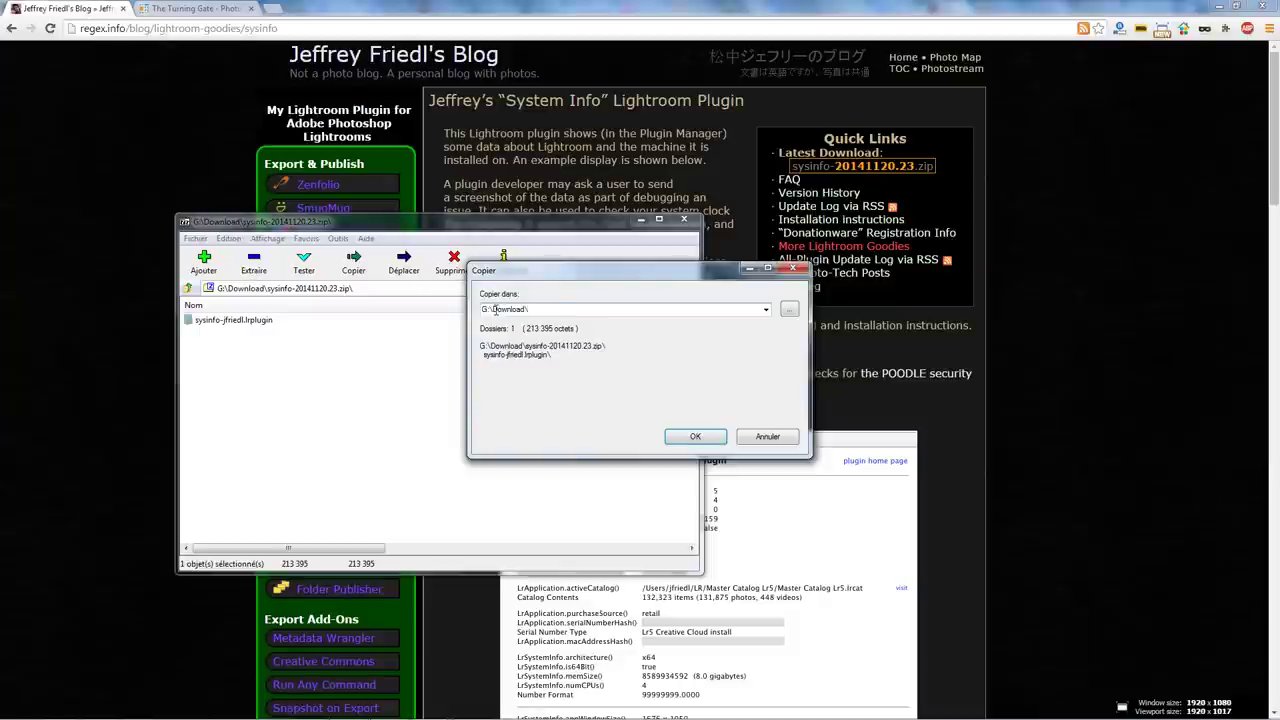
type("Fo")
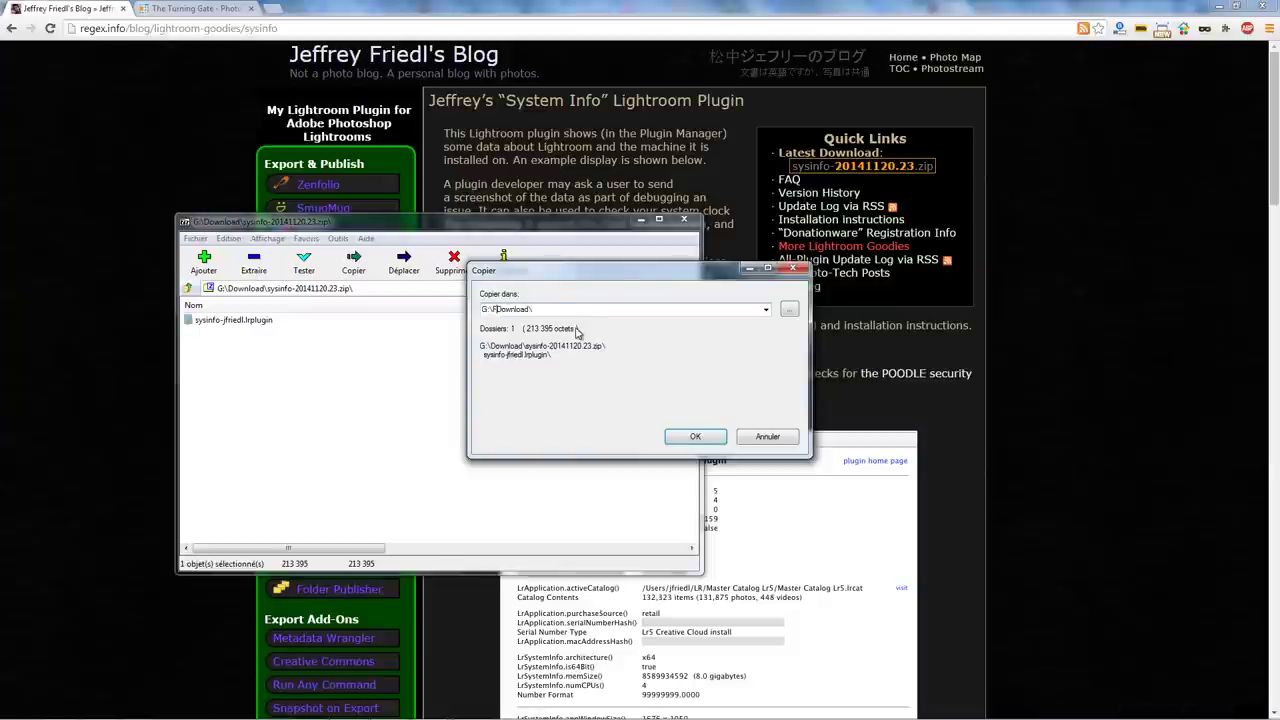
type("rmation\\Download")
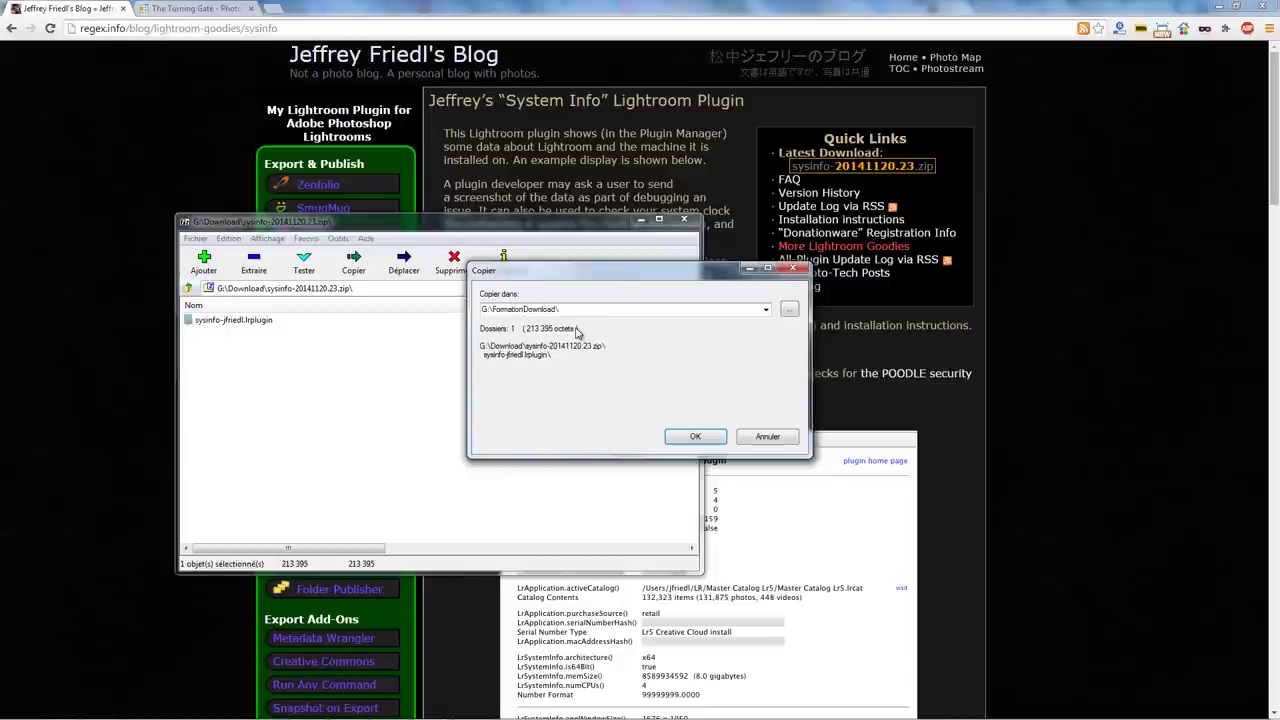
type("\\")
left_click(700, 438)
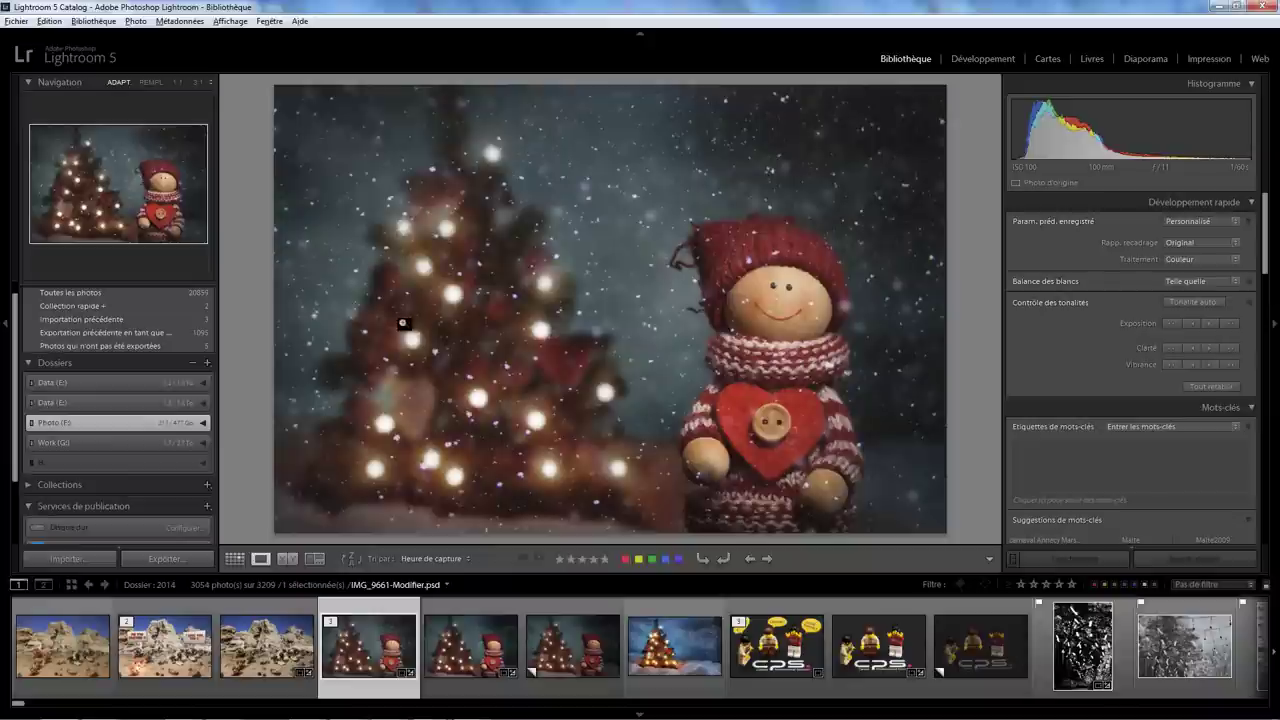
- Open Lightroom's Plug-in Manager from the File menu and review the installed plug-ins
left_click(17, 22)
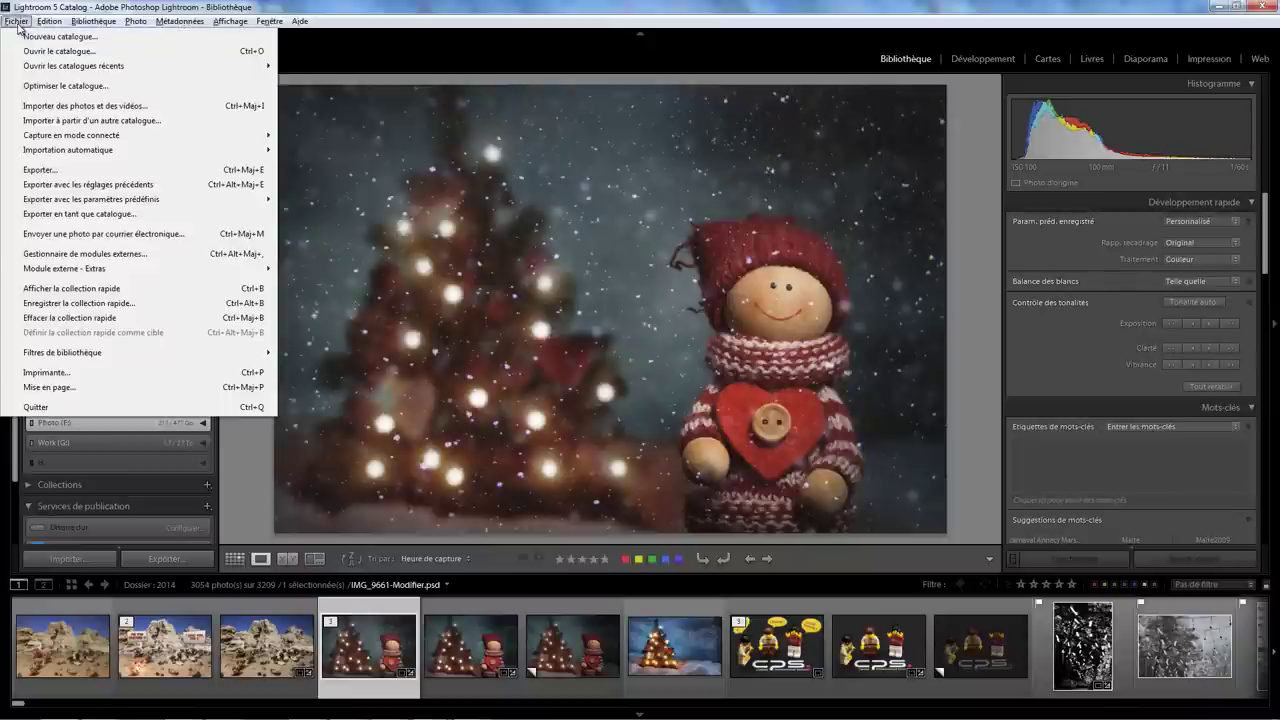
left_click(122, 253)
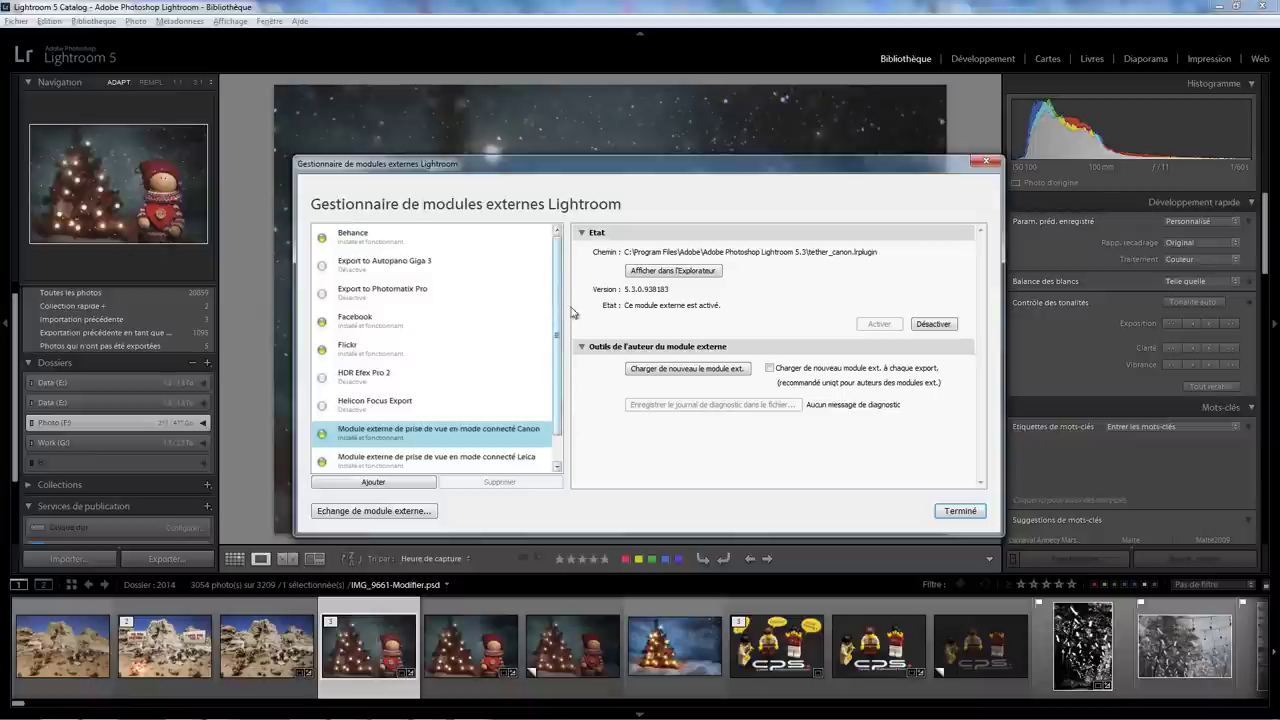
scroll(557, 350, "down", 2)
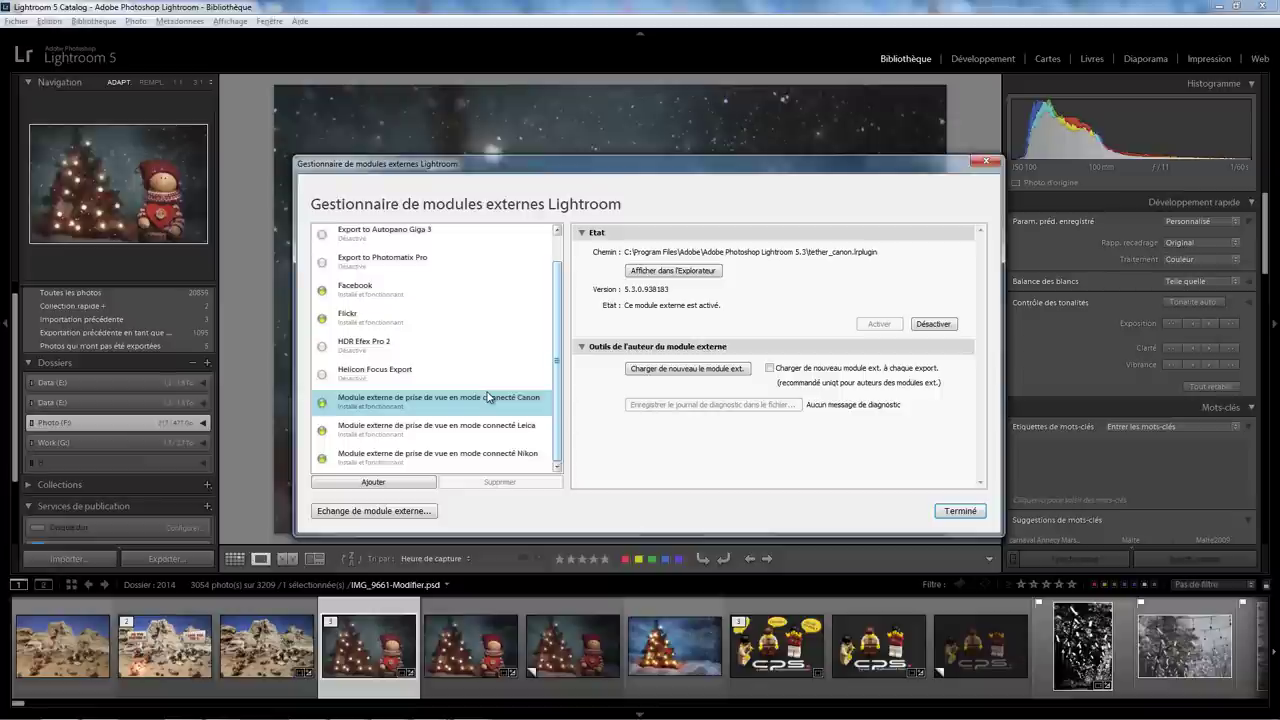
- Add the sysinfo-jfriedl.lrplugin folder from G:\Formation\Download as a new plug-in
left_click(400, 483)
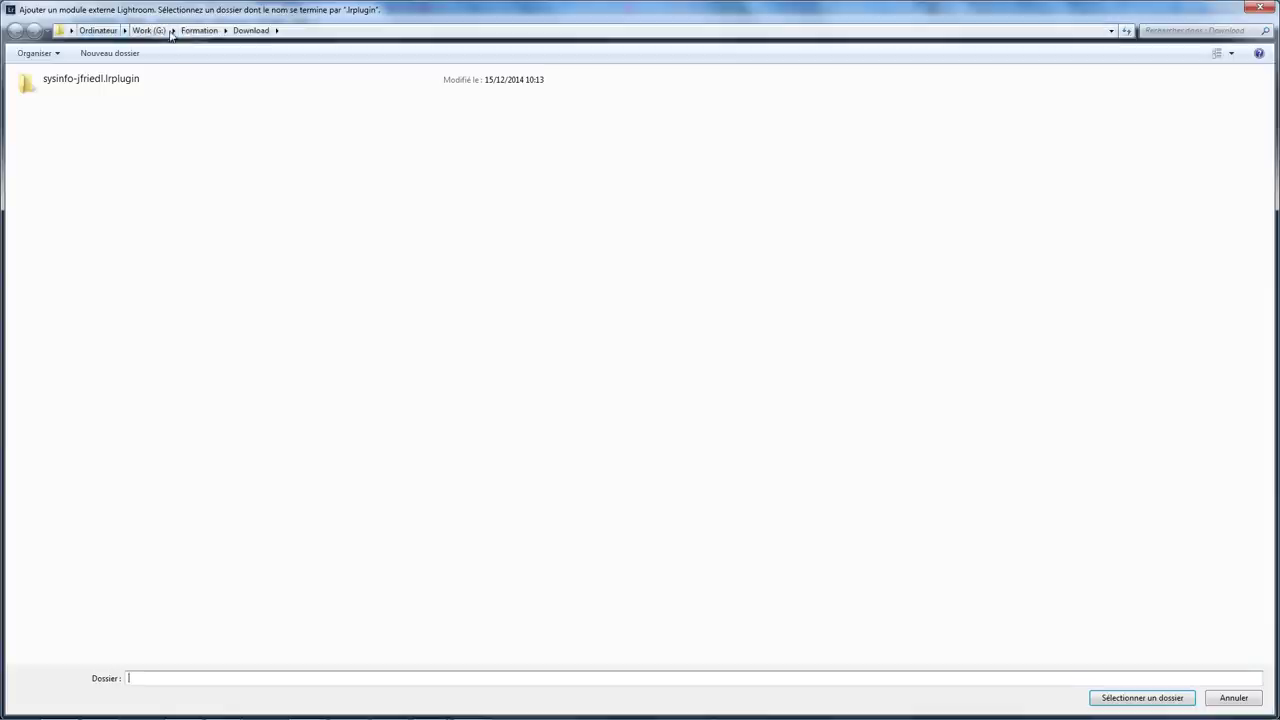
left_click(98, 86)
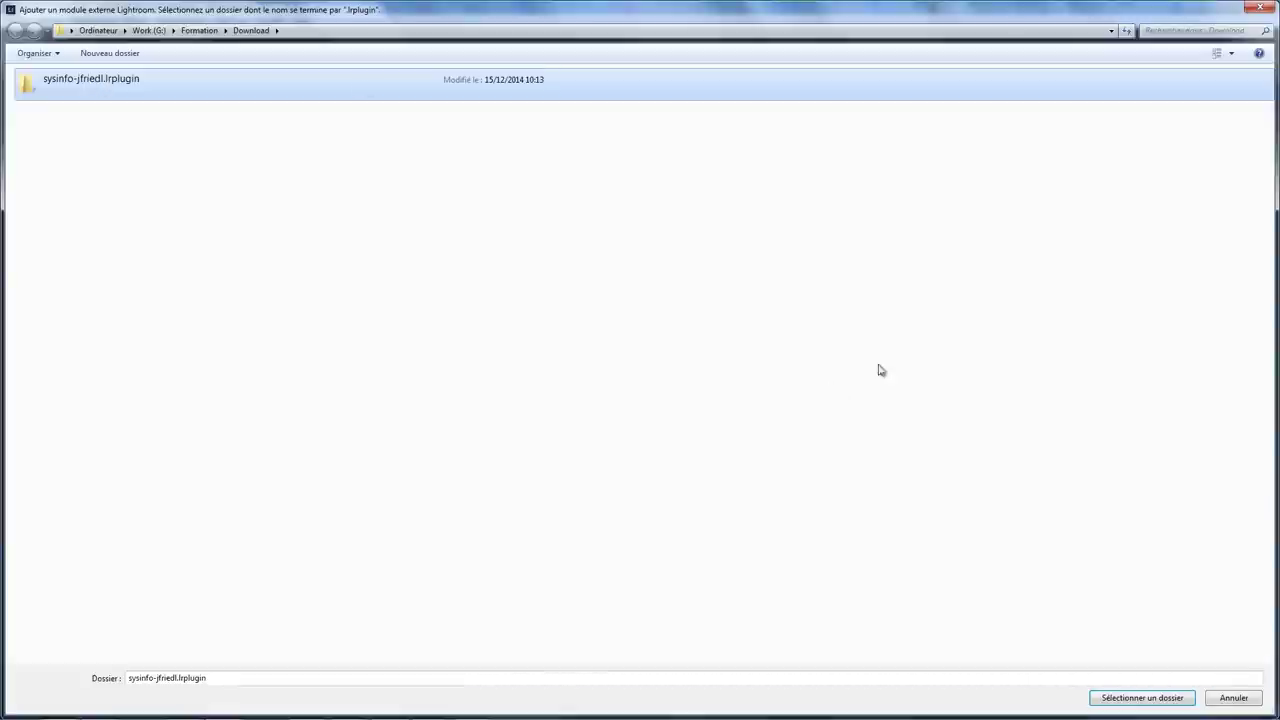
left_click(1140, 697)
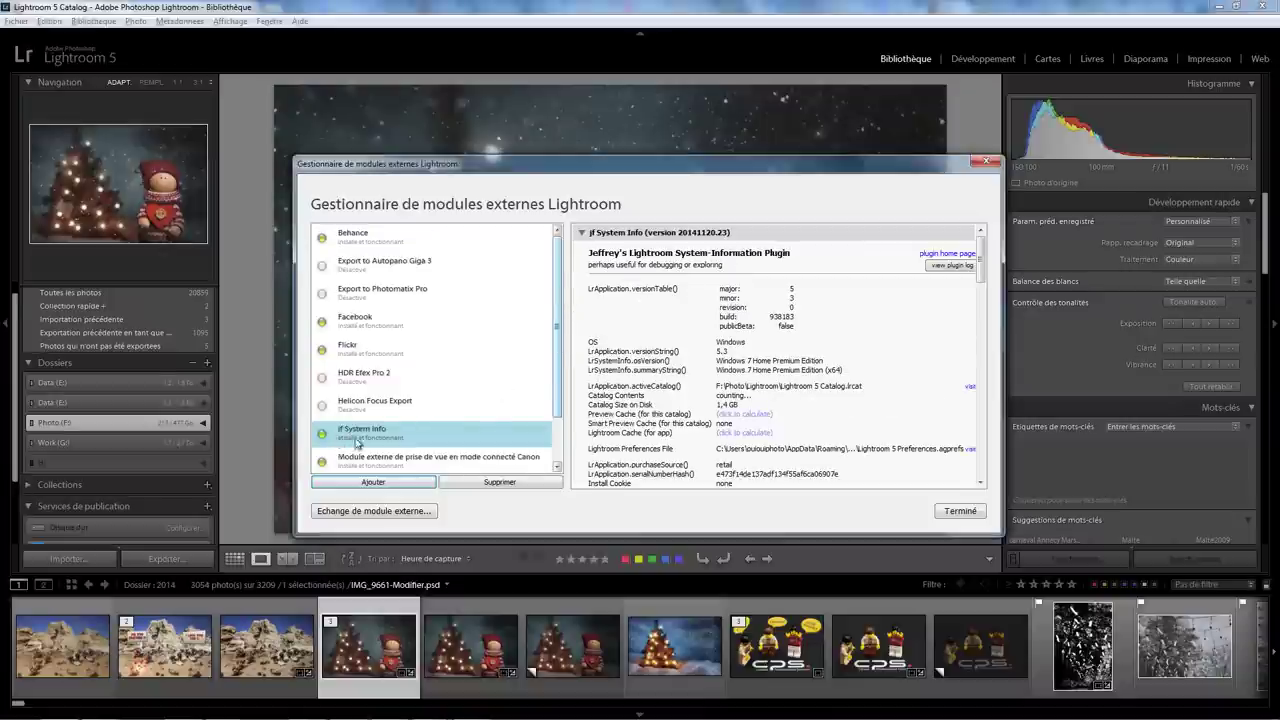
scroll(358, 445, "down", 2)
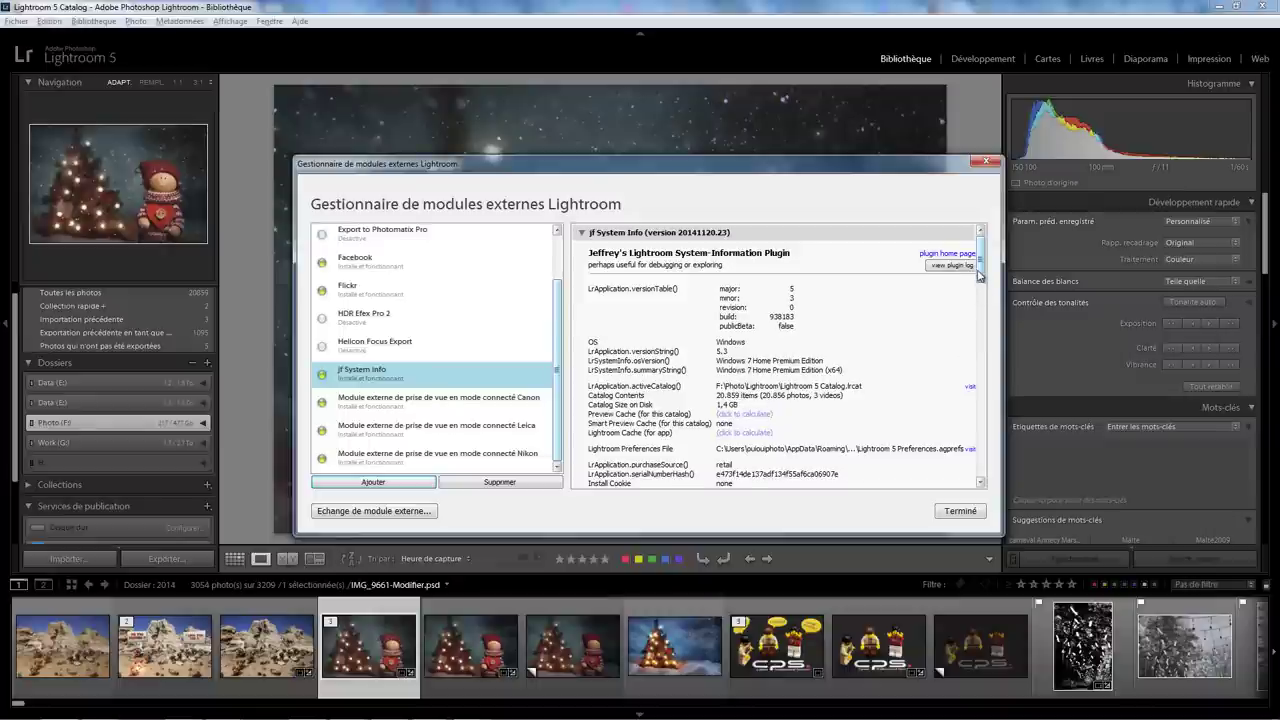
left_click_drag(981, 273, 986, 313)
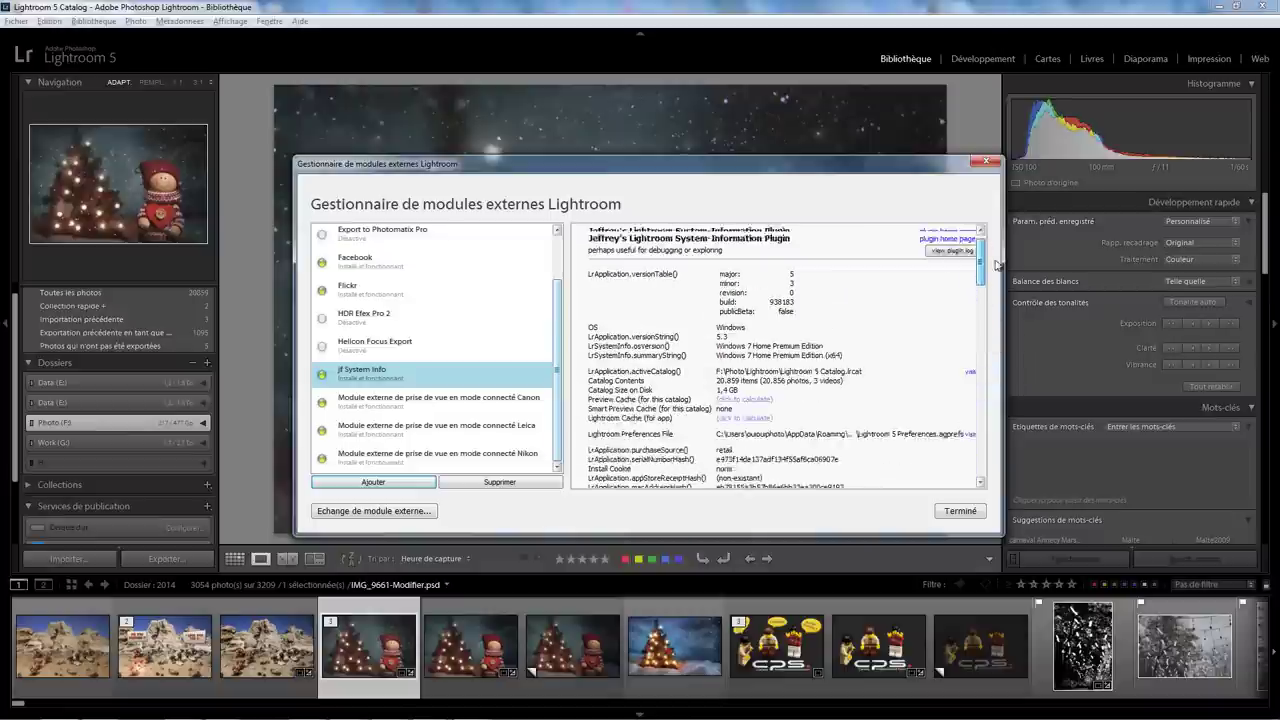